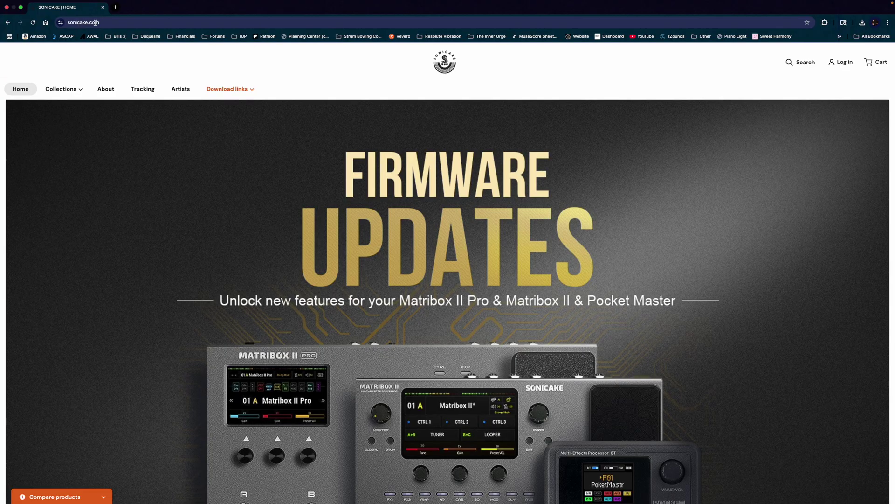
# Open the Matribox II Pro product page from Collections > Multi Effects
pyautogui.moveTo(58, 95)
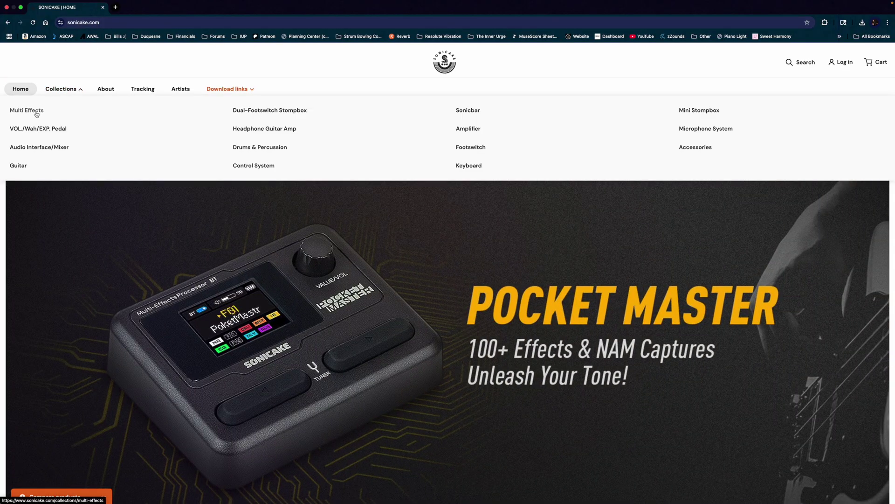
pyautogui.click(37, 114)
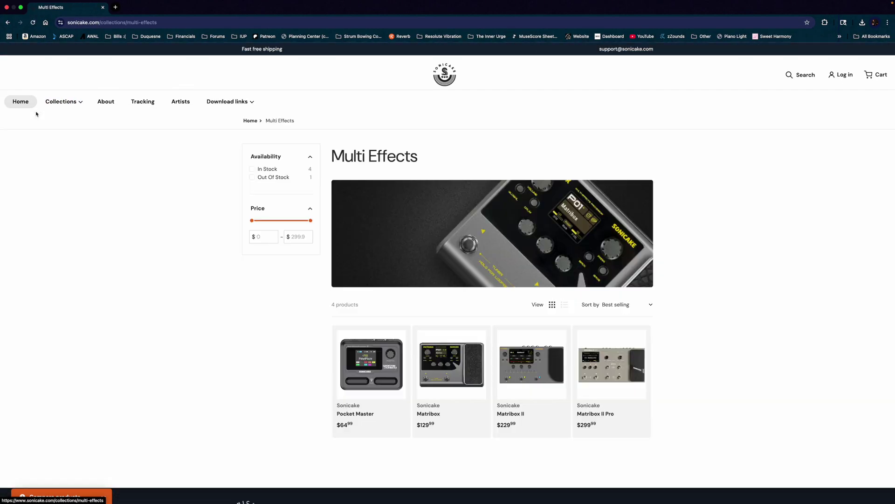
pyautogui.scroll(-3, 431, 264)
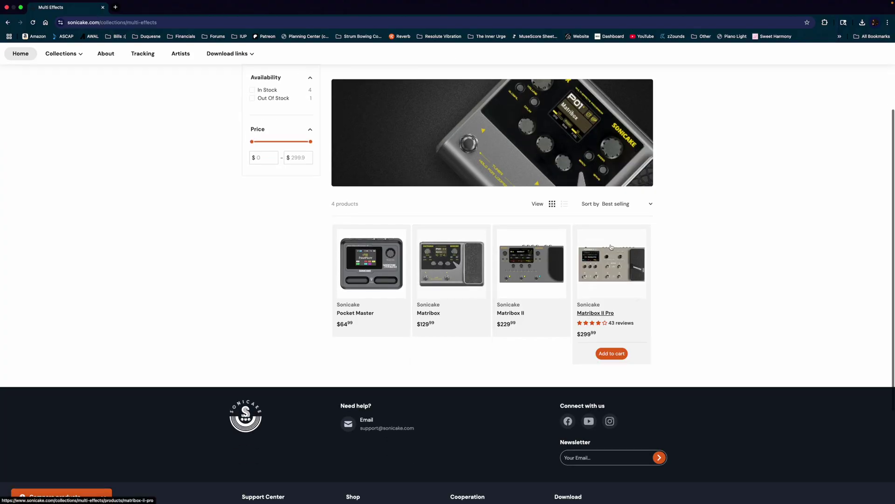
pyautogui.click(612, 278)
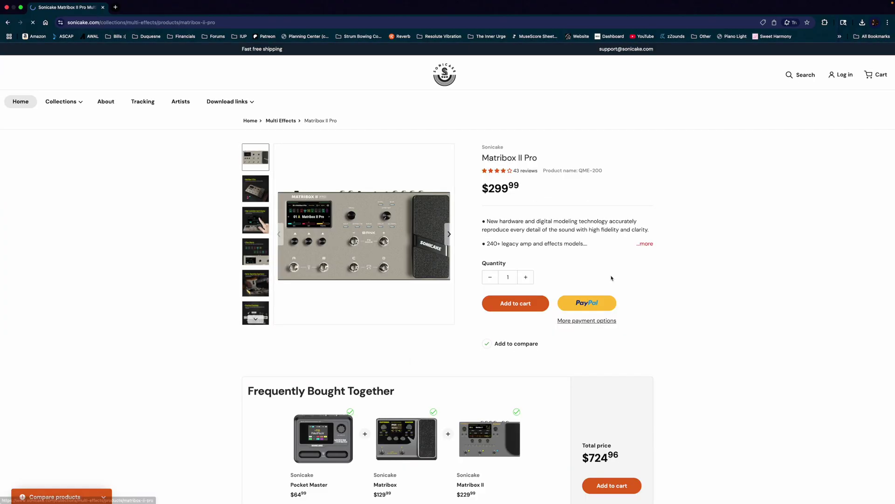
# Expand the description and download Matribox II Pro Software V1.0.0 for Mac from the Release Note
pyautogui.click(646, 244)
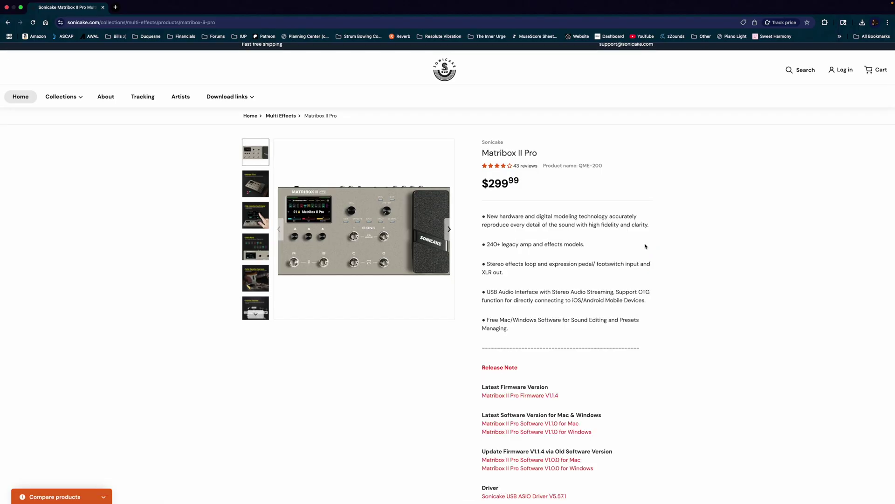
pyautogui.scroll(-2, 646, 246)
pyautogui.scroll(-3, 644, 257)
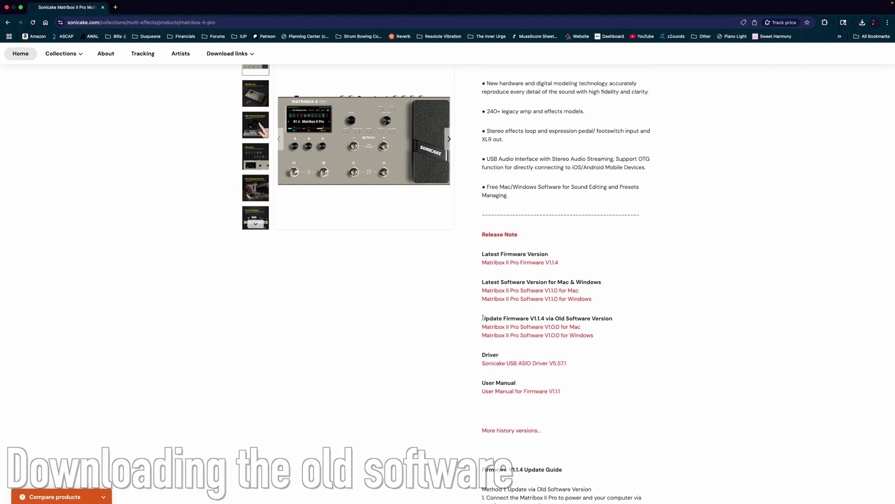
pyautogui.moveTo(481, 318); pyautogui.dragTo(574, 318)
pyautogui.tripleClick(609, 317)
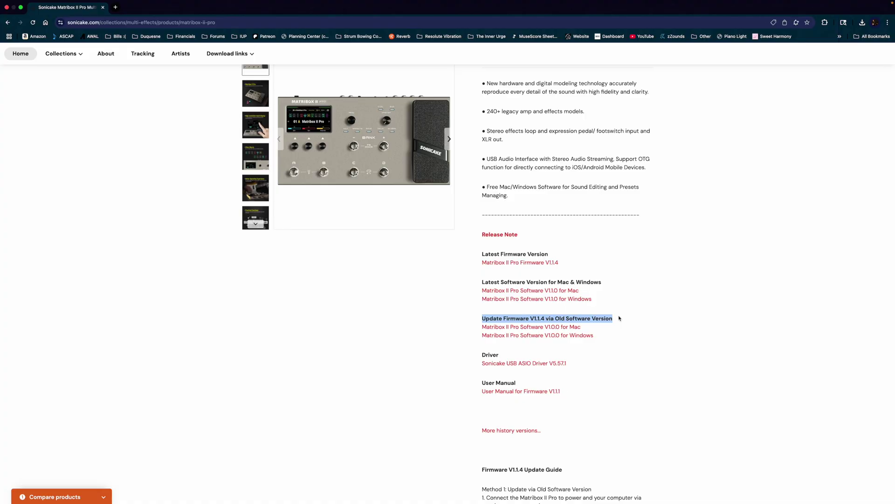
pyautogui.click(594, 319)
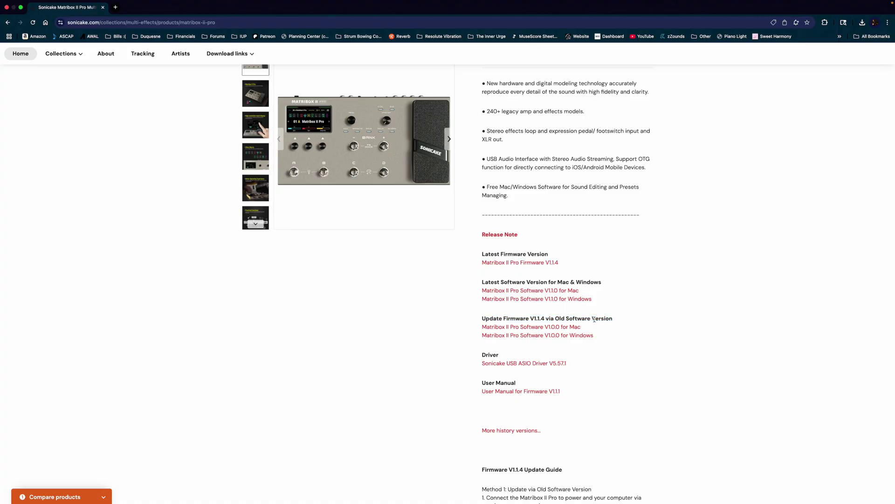
pyautogui.click(572, 329)
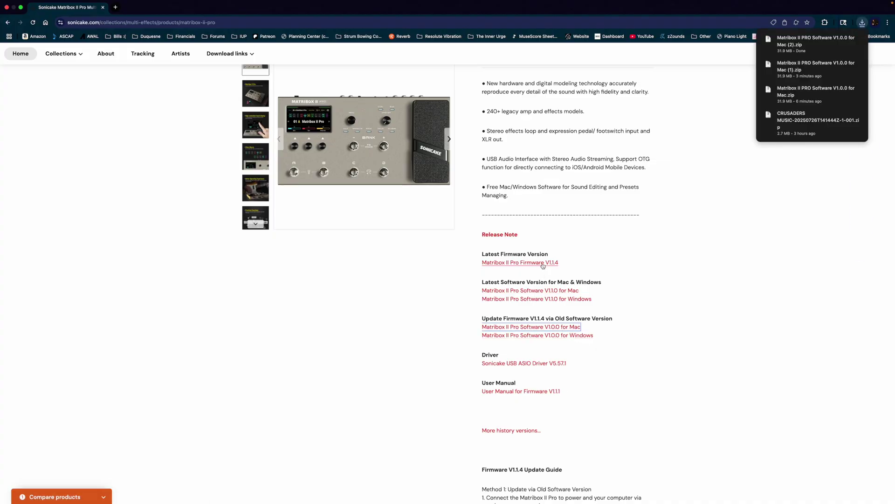
pyautogui.click(499, 318)
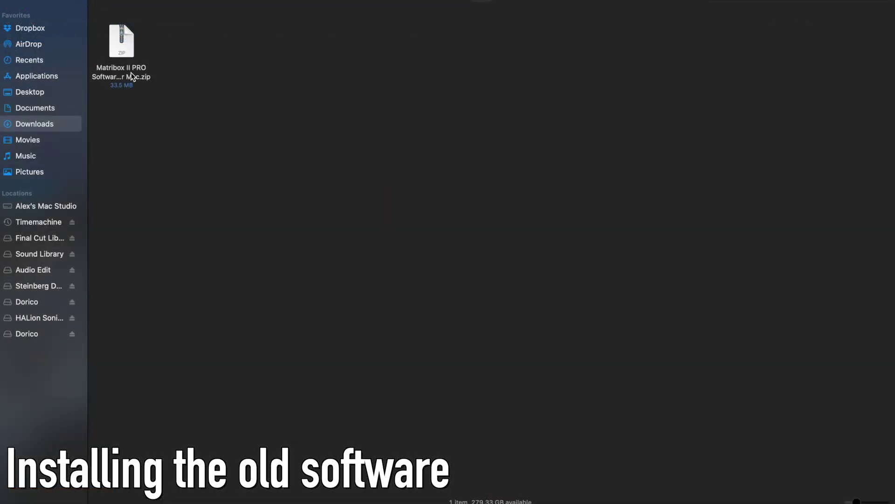
# Unzip the download, run the Matribox II PRO installer to completion, and trash the .pkg
pyautogui.doubleClick(131, 76)
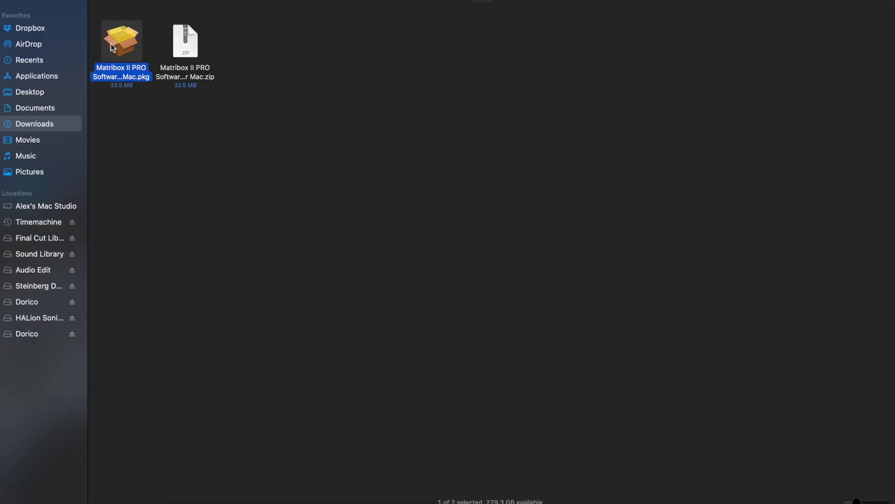
pyautogui.doubleClick(112, 47)
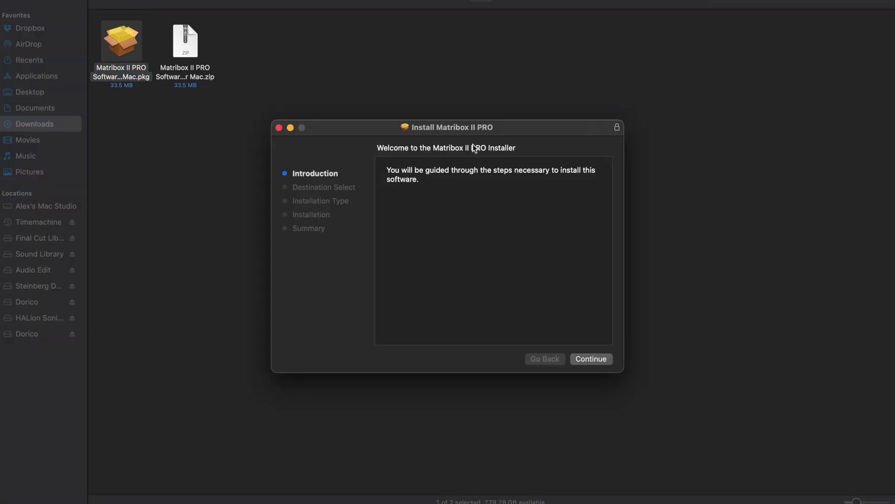
pyautogui.click(578, 358)
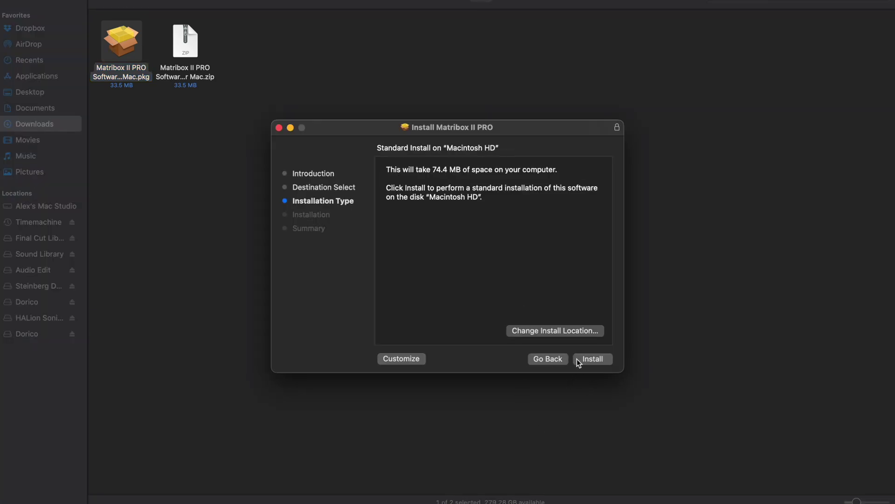
pyautogui.click(578, 358)
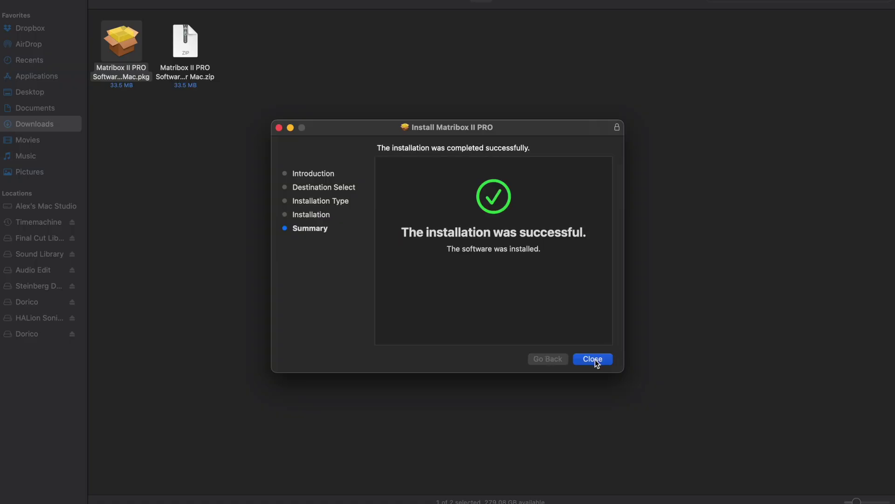
pyautogui.click(593, 359)
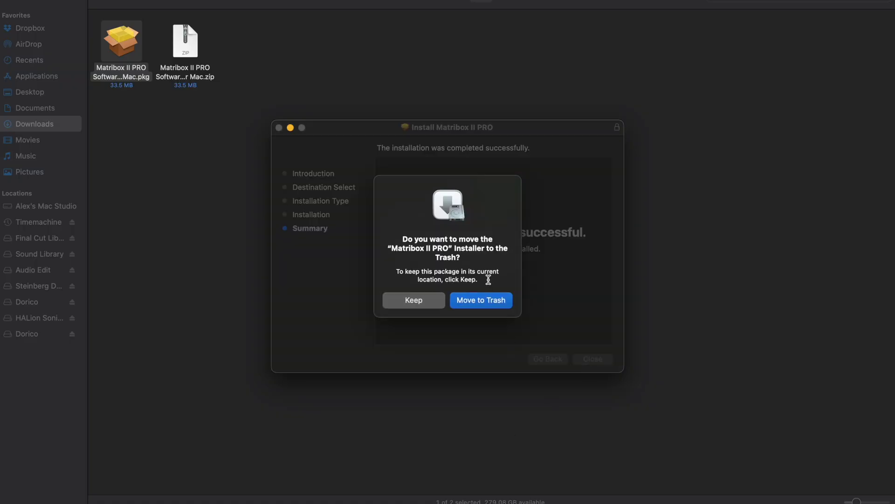
pyautogui.click(480, 301)
pyautogui.press('F4')
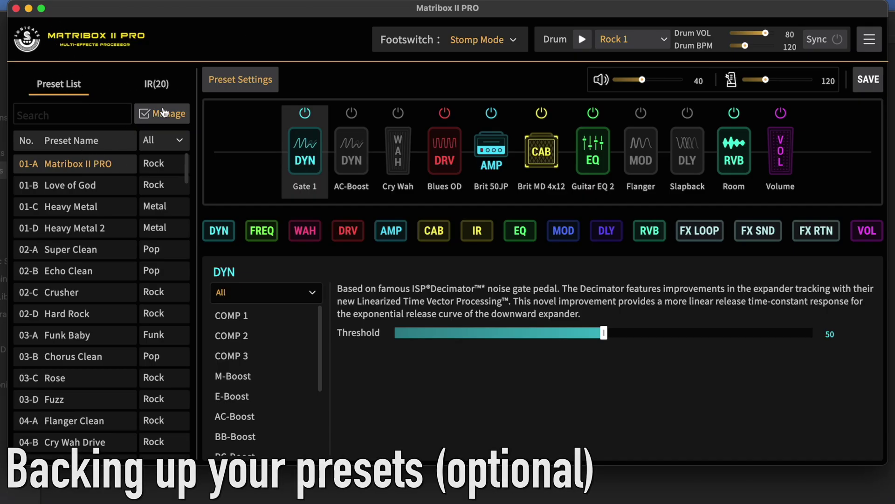
# Enter Manage mode and tick presets 01-A through 01-D
pyautogui.click(161, 114)
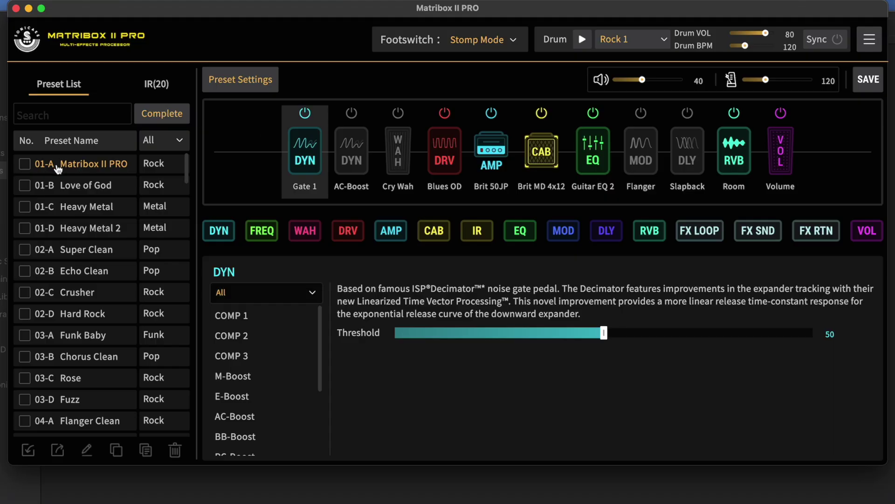
pyautogui.click(25, 164)
pyautogui.click(24, 185)
pyautogui.click(25, 207)
pyautogui.click(24, 228)
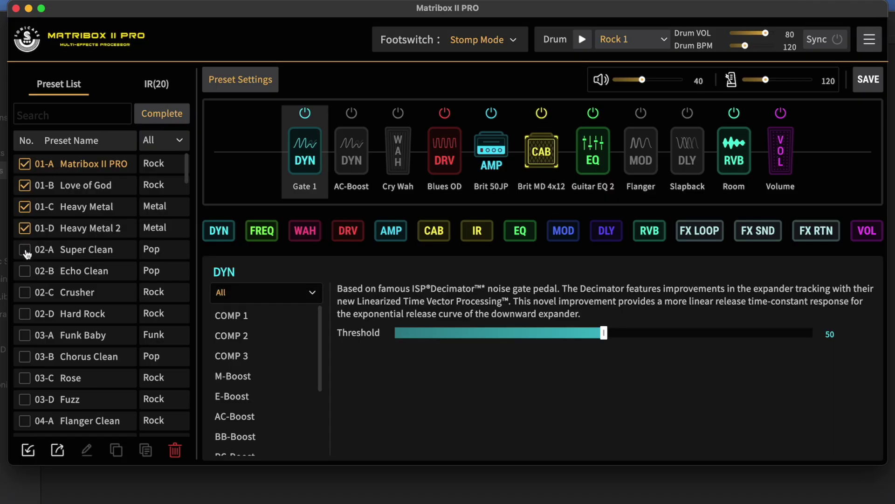
# Tick presets 02-A through 02-D and 03-A Funk Baby
pyautogui.click(25, 250)
pyautogui.click(24, 271)
pyautogui.click(24, 292)
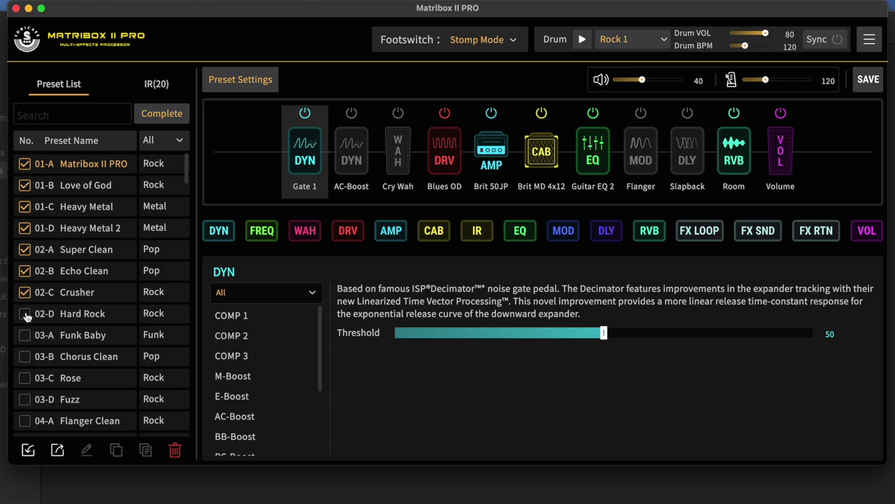
pyautogui.click(24, 314)
pyautogui.click(24, 335)
pyautogui.scroll(-1, 21, 375)
pyautogui.scroll(-20, 22, 377)
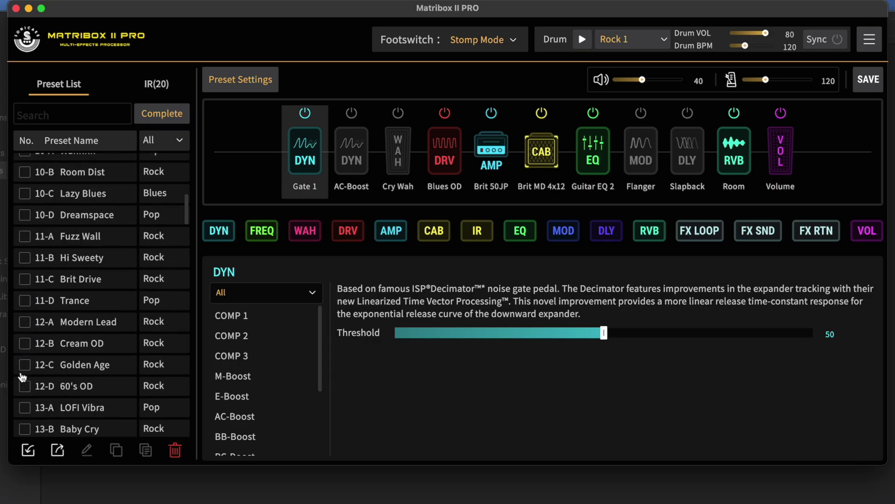
pyautogui.scroll(20, 21, 376)
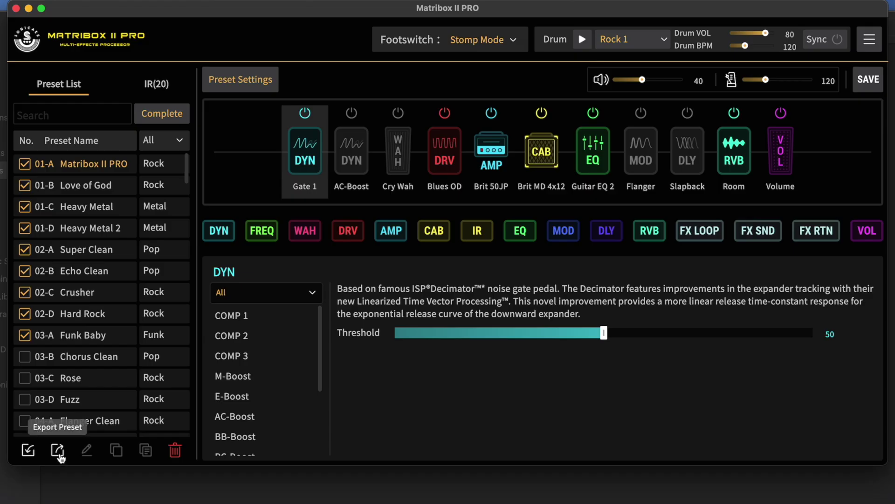
# Export the ticked presets into a new Desktop folder named 'Matribox II preset backup'
pyautogui.click(58, 451)
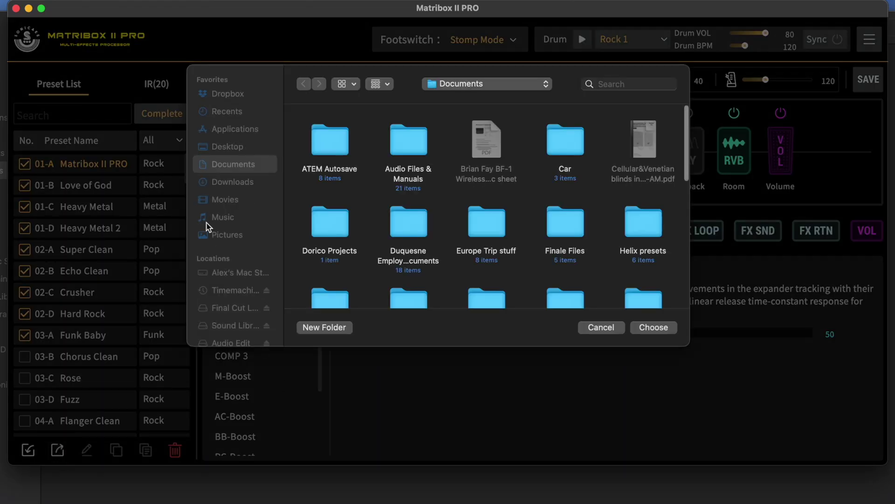
pyautogui.click(231, 147)
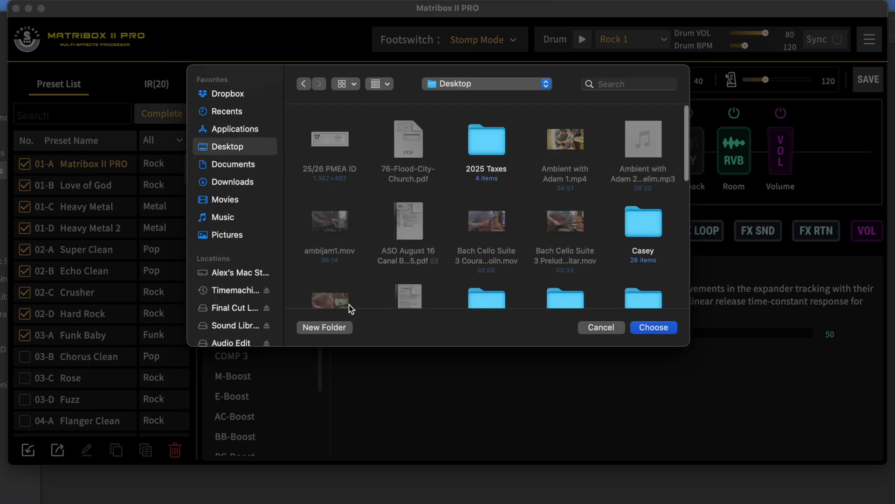
pyautogui.click(317, 327)
pyautogui.write('Matribox II preset back')
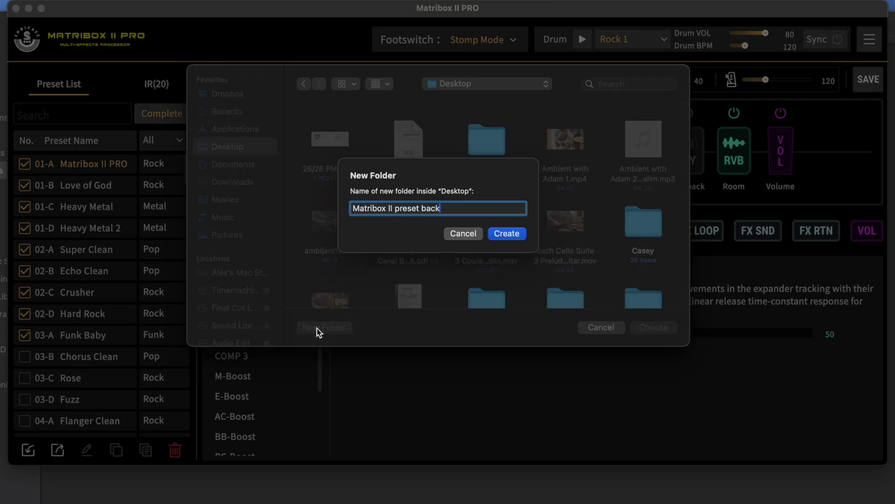
pyautogui.press('Return')
pyautogui.click(646, 327)
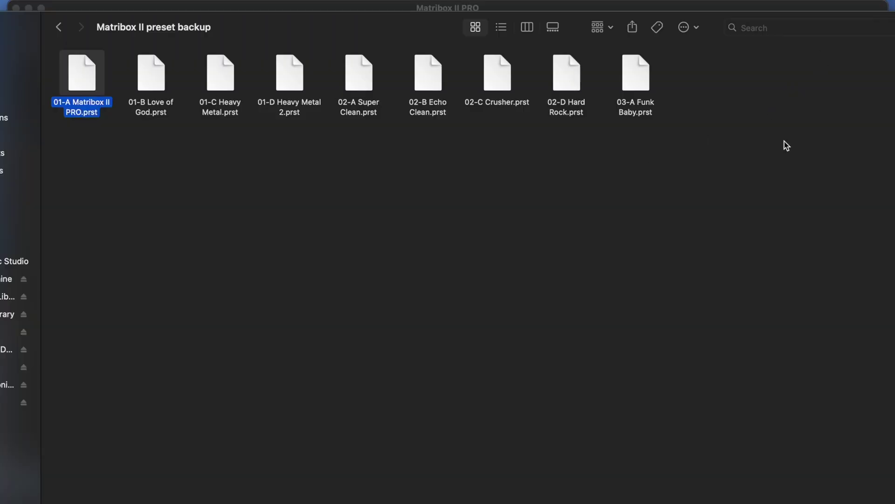
# Check the nine exported .prst files in Finder, then return to the editor
pyautogui.moveTo(784, 144); pyautogui.dragTo(26, 83)
pyautogui.moveTo(18, 23); pyautogui.dragTo(373, 153)
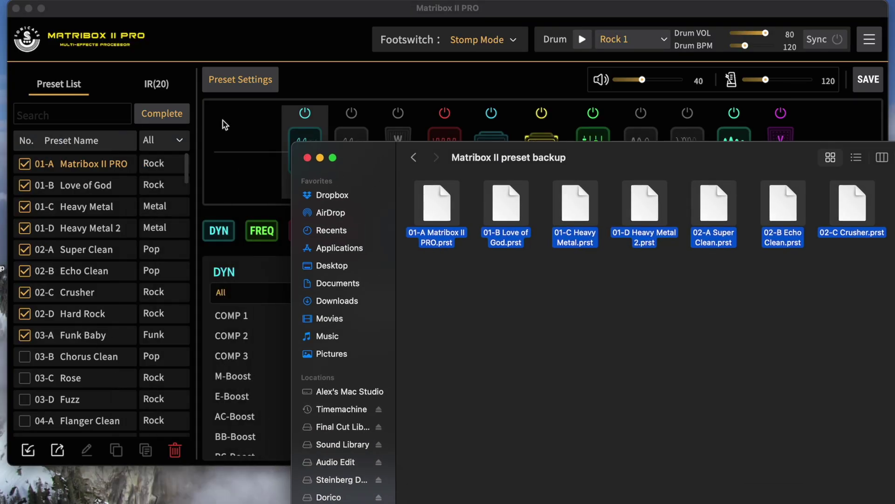
pyautogui.click(242, 36)
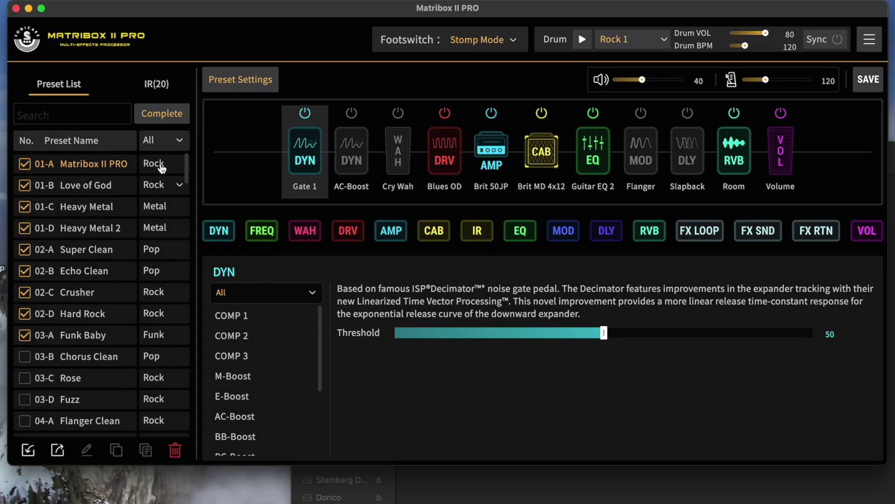
# Finish Manage mode with Complete and choose Firmware Update from the global options menu
pyautogui.click(154, 117)
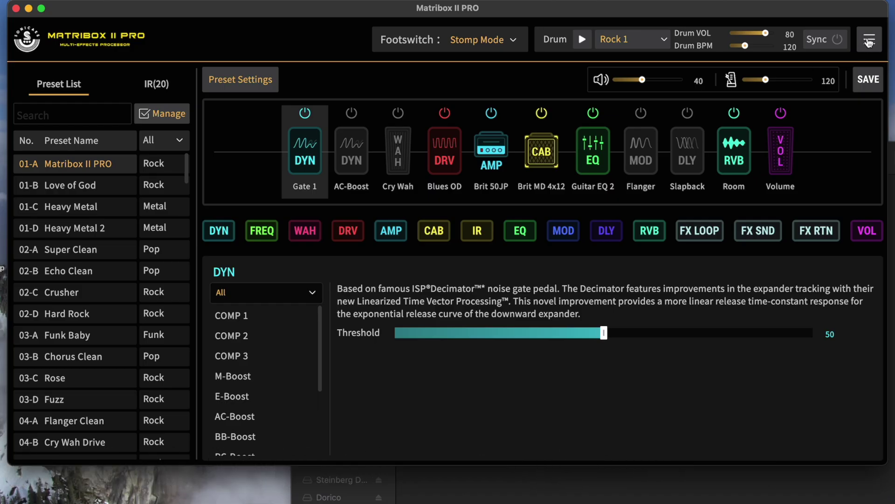
pyautogui.click(869, 42)
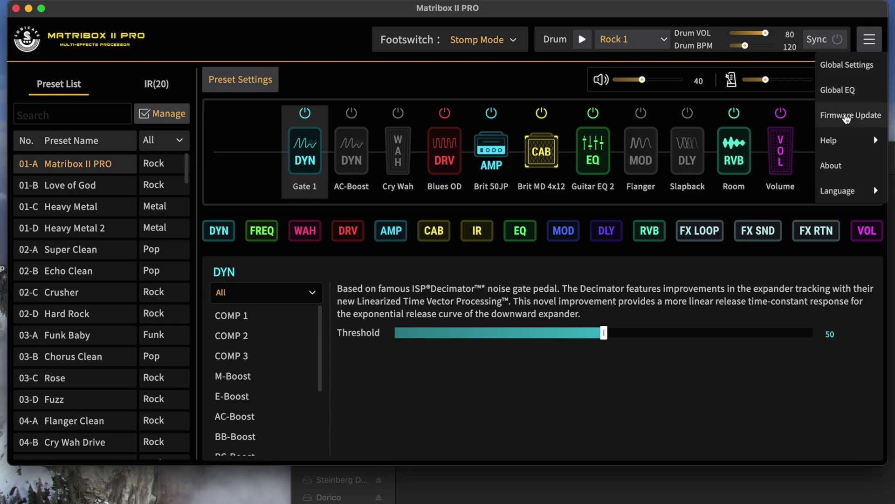
pyautogui.click(846, 116)
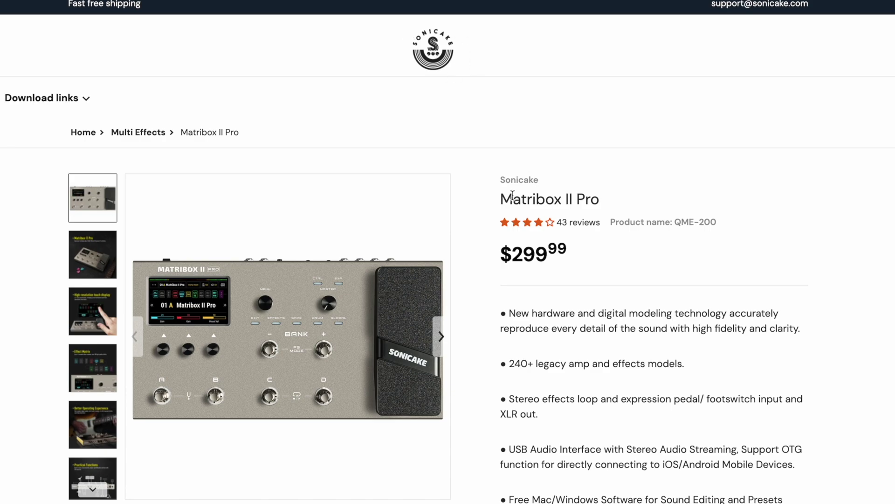
# Download the Matribox II Pro Firmware V1.1.4 package from the Latest Firmware Version links
pyautogui.moveTo(501, 199); pyautogui.dragTo(623, 204)
pyautogui.click(633, 267)
pyautogui.scroll(-9, 606, 261)
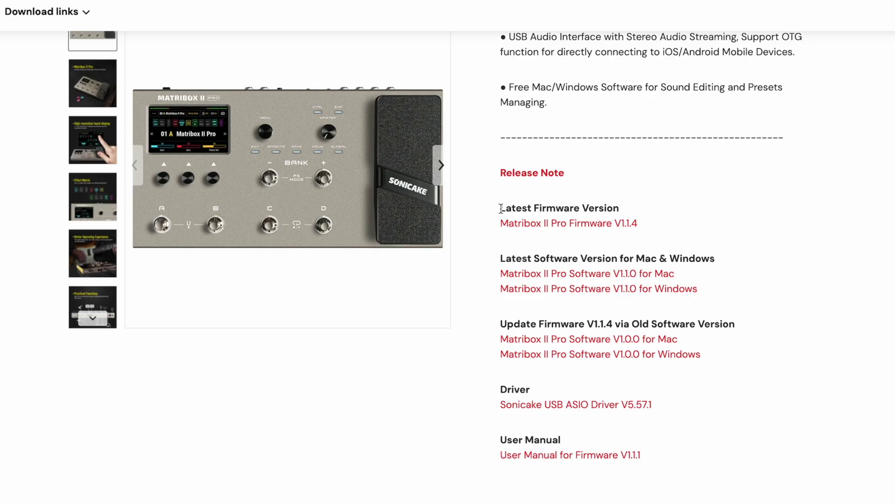
pyautogui.moveTo(501, 209); pyautogui.dragTo(623, 212)
pyautogui.click(634, 211)
pyautogui.click(629, 224)
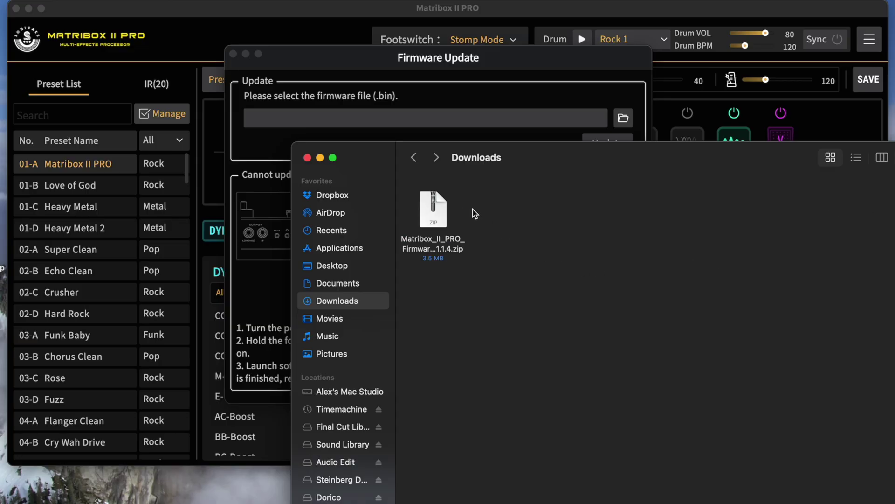
# Unzip the firmware download, open the Matribox II PRO Firmware V1.1.4 folder and select the .bin
pyautogui.click(440, 213)
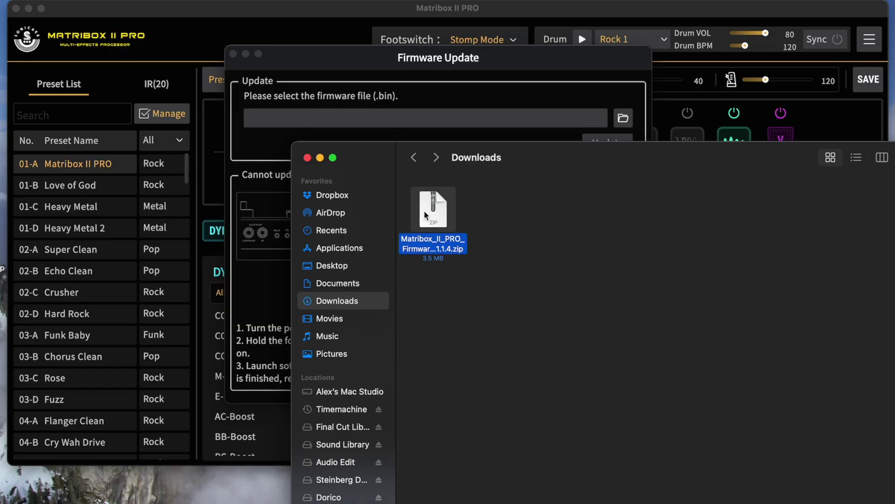
pyautogui.doubleClick(425, 212)
pyautogui.doubleClick(440, 219)
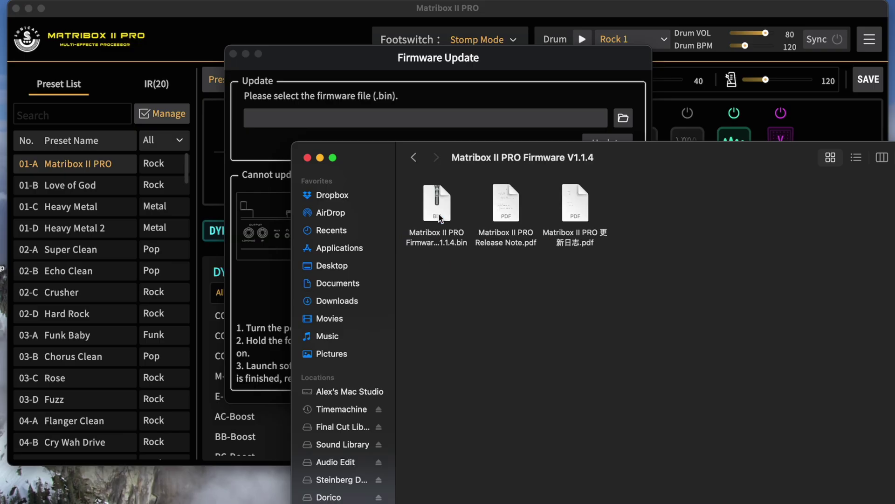
pyautogui.click(440, 217)
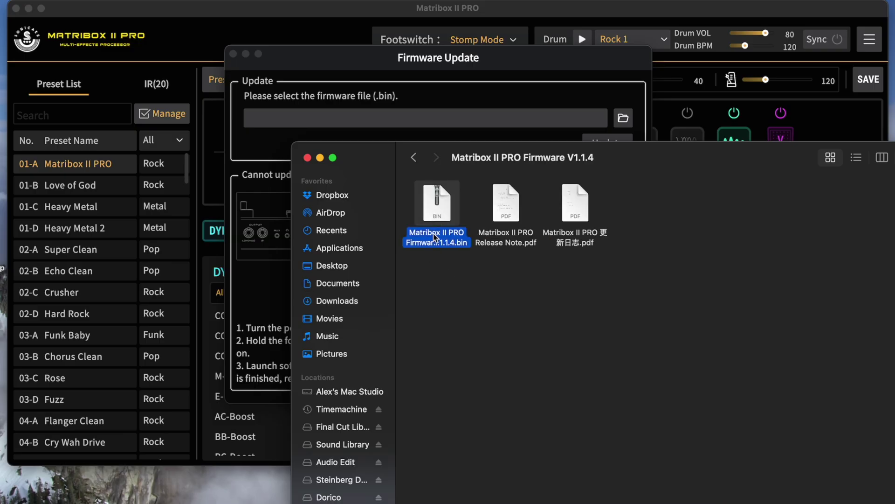
# Load the .bin from Downloads > Matribox II PRO Firmware V1.1.4 and start the update
pyautogui.click(623, 118)
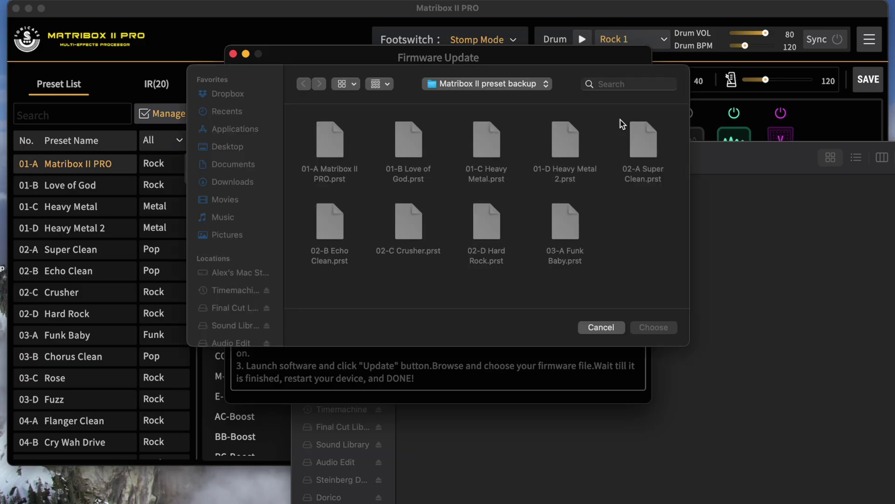
pyautogui.click(237, 183)
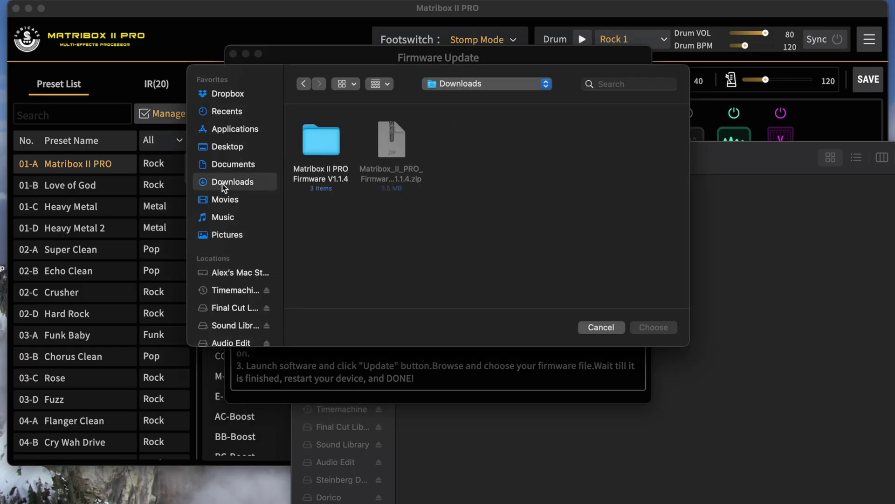
pyautogui.doubleClick(320, 142)
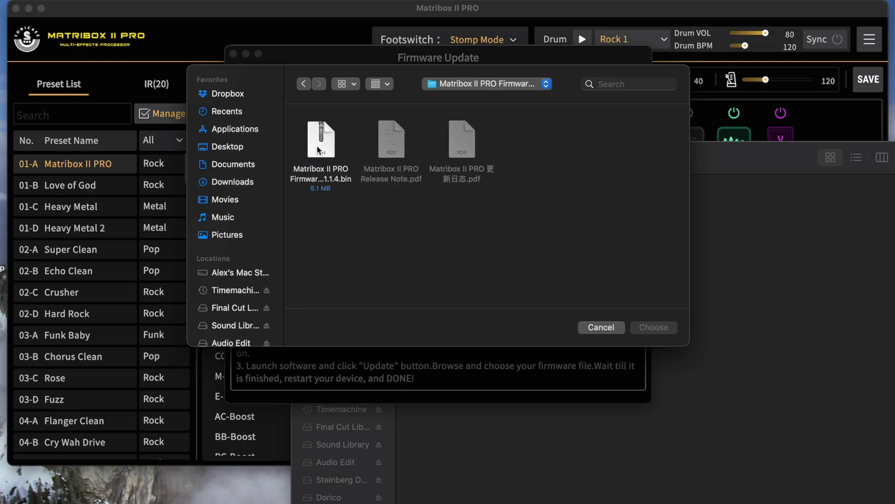
pyautogui.click(319, 149)
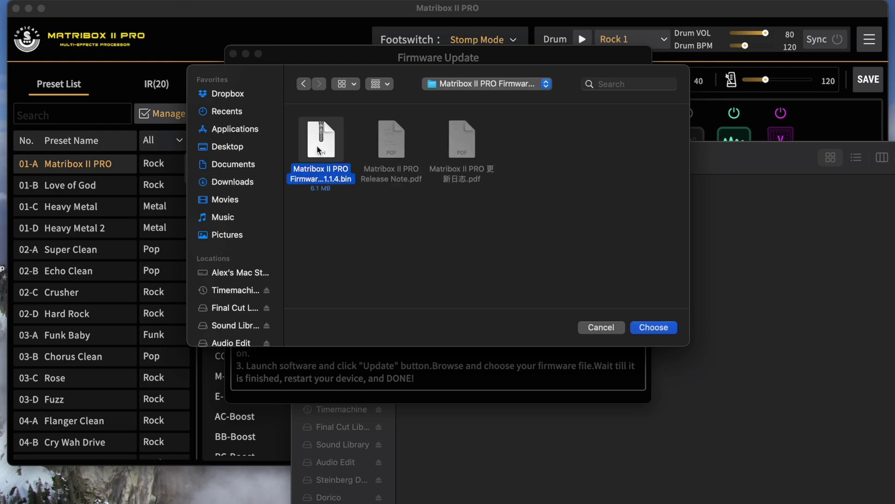
pyautogui.click(640, 326)
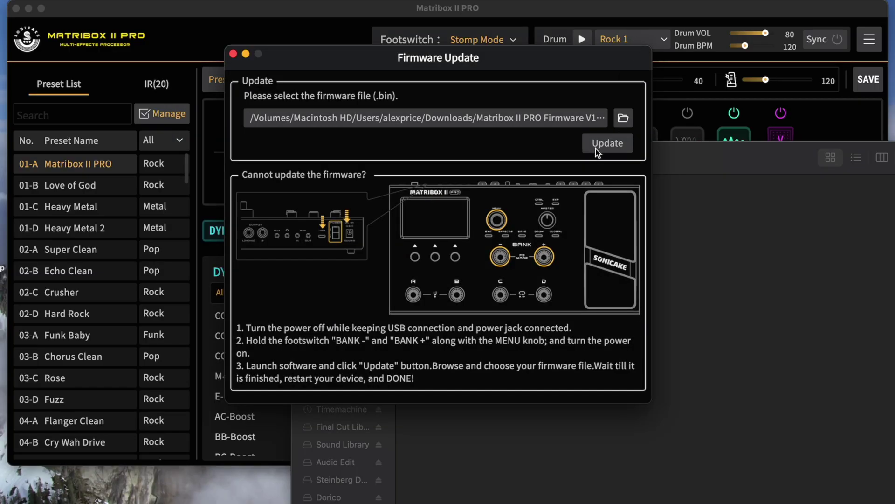
pyautogui.click(597, 150)
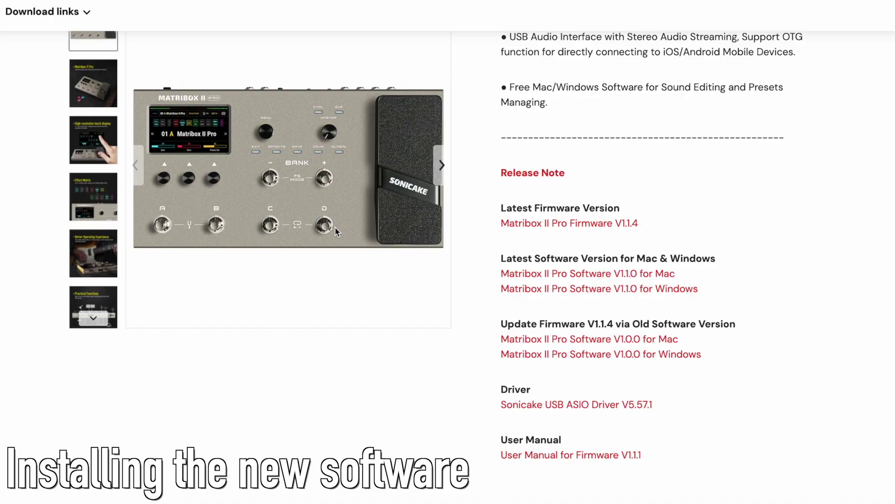
# Scroll to Latest Software Version for Mac & Windows and download Software V1.1.0 for Mac
pyautogui.scroll(9, 862, 209)
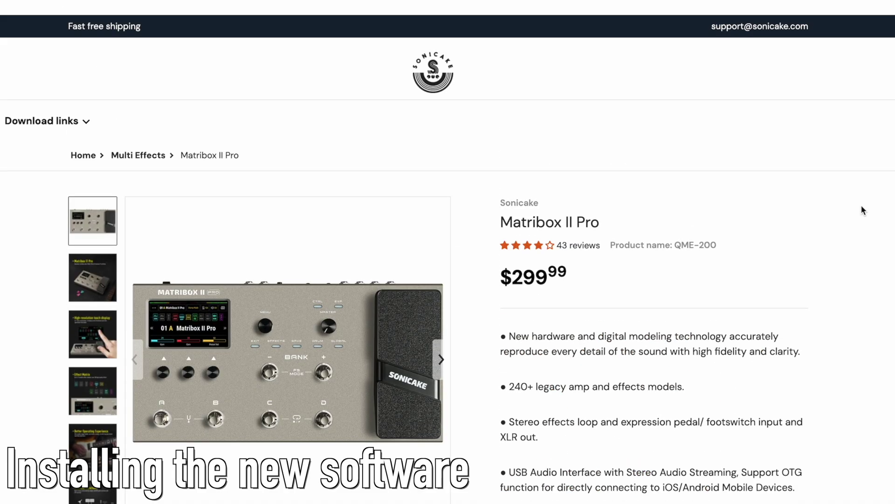
pyautogui.scroll(-1, 578, 231)
pyautogui.scroll(-2, 686, 336)
pyautogui.scroll(-4, 686, 335)
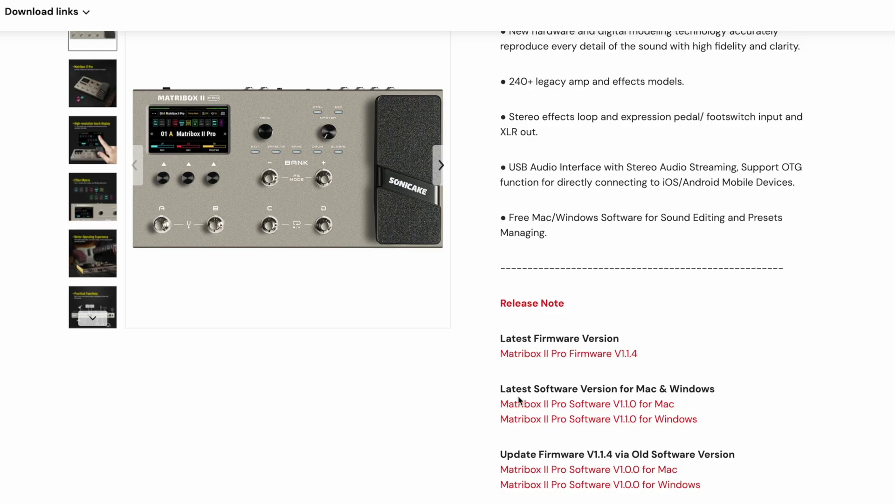
pyautogui.moveTo(501, 392); pyautogui.dragTo(737, 396)
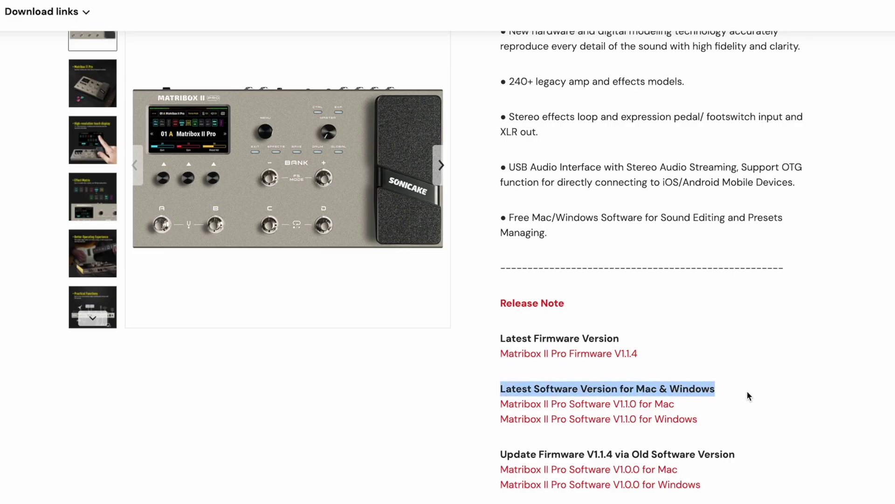
pyautogui.click(713, 389)
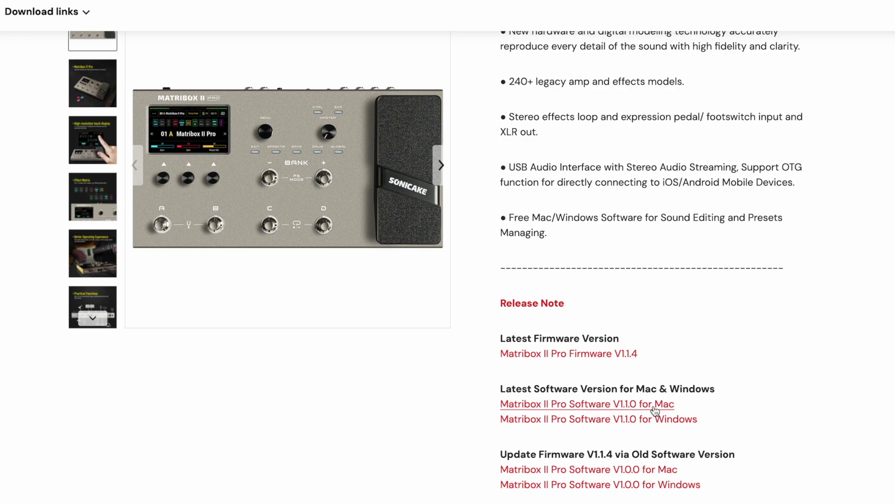
pyautogui.click(665, 406)
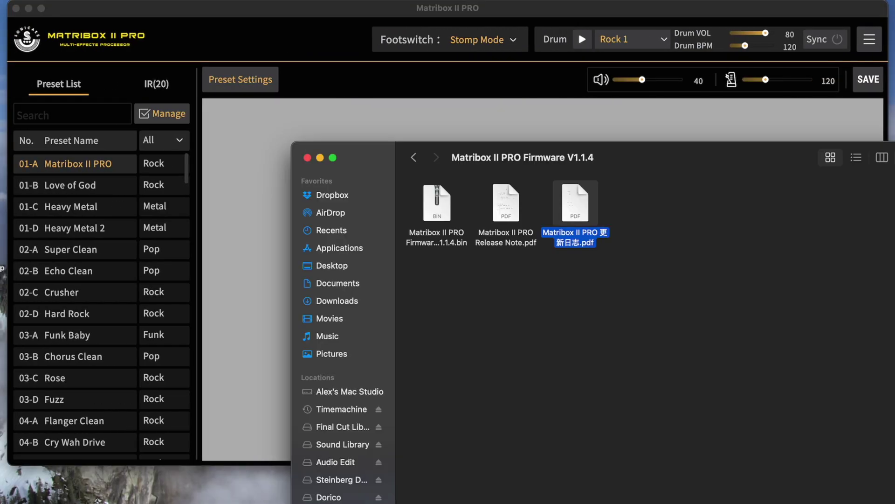
# Install the Matribox II PRO V1.1.0 editor from the MatriboxIIPRO .pkg in Downloads, then close the installer
pyautogui.press('super+bracketleft')
pyautogui.click(429, 221)
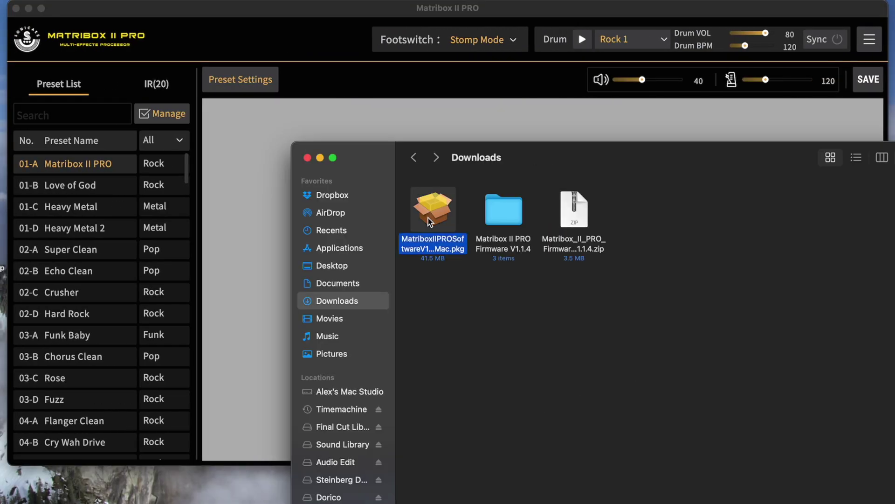
pyautogui.doubleClick(429, 221)
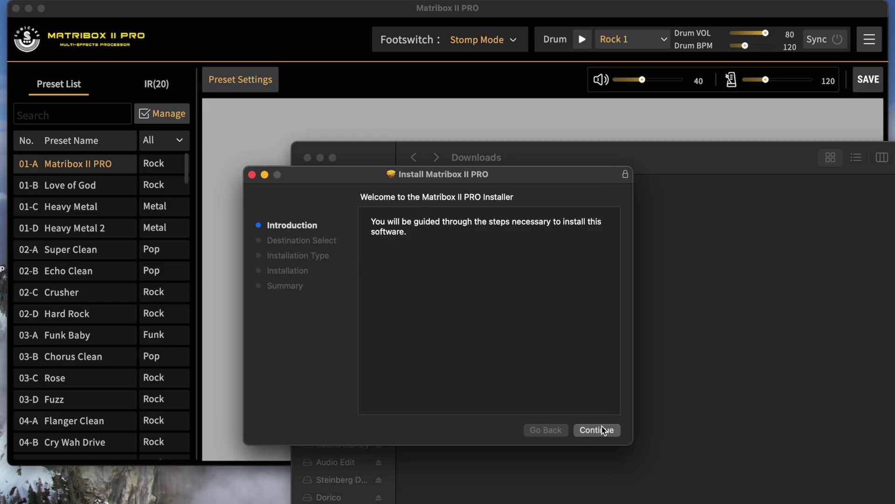
pyautogui.click(602, 430)
pyautogui.click(597, 429)
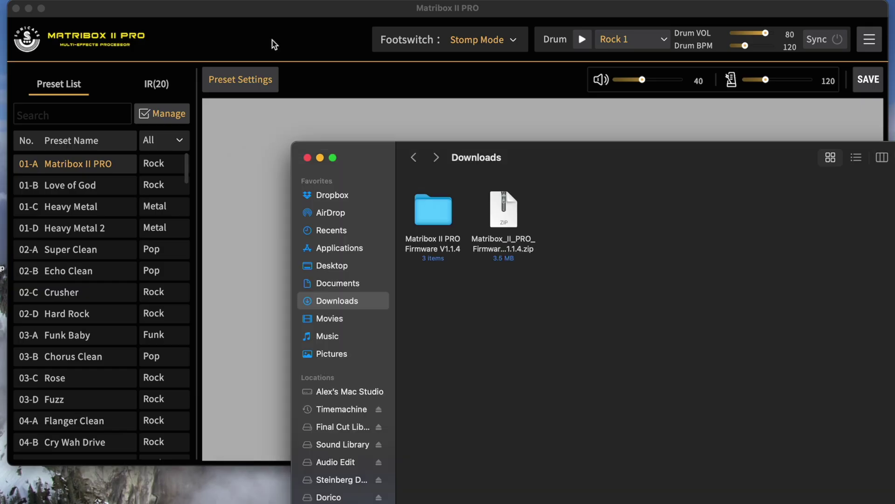
pyautogui.click(211, 2)
# Quit the old Matribox editor and start the new Matribox II PRO app from Launchpad
pyautogui.press('super+q')
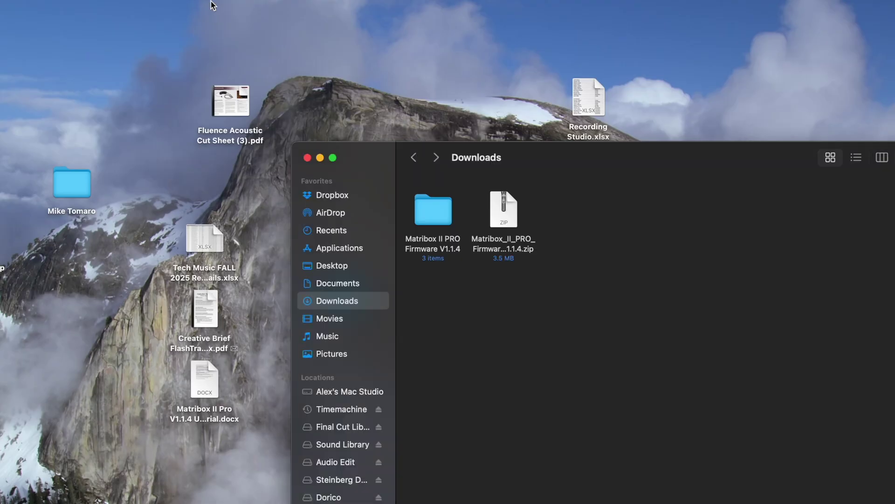
pyautogui.press('F4')
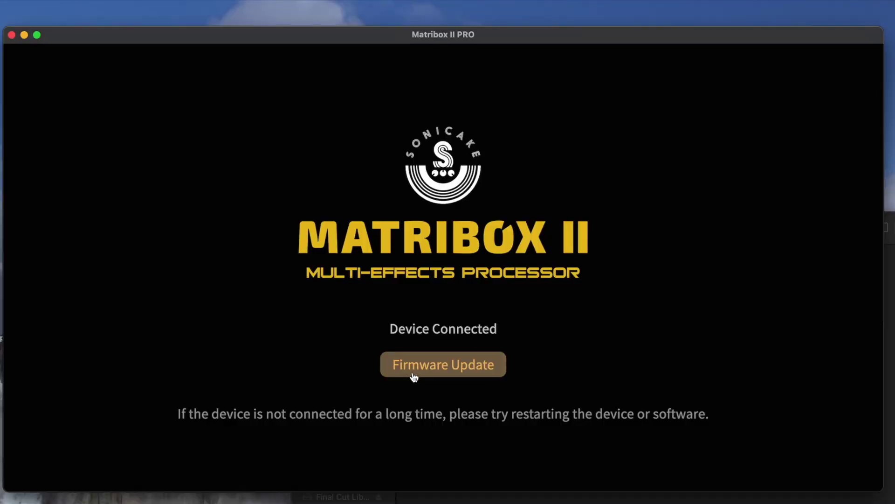
# Flash the connected unit with the Matribox II PRO Firmware 1.1.4 .bin file
pyautogui.click(435, 370)
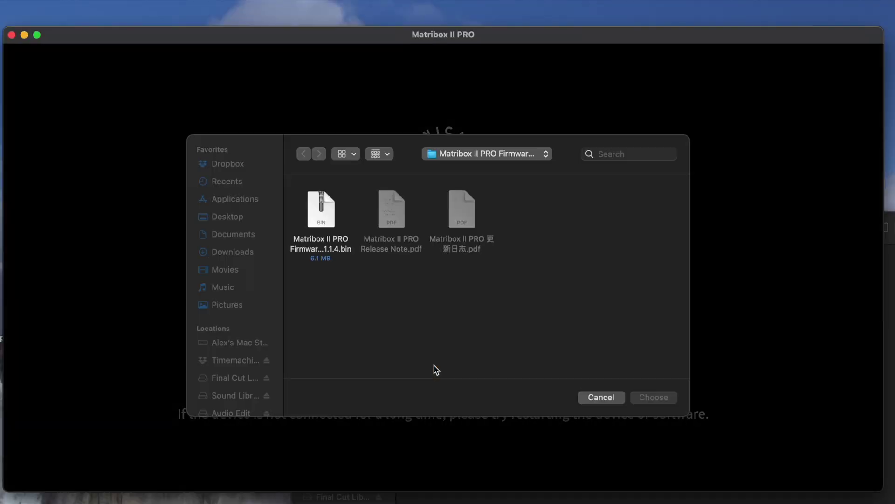
pyautogui.click(343, 239)
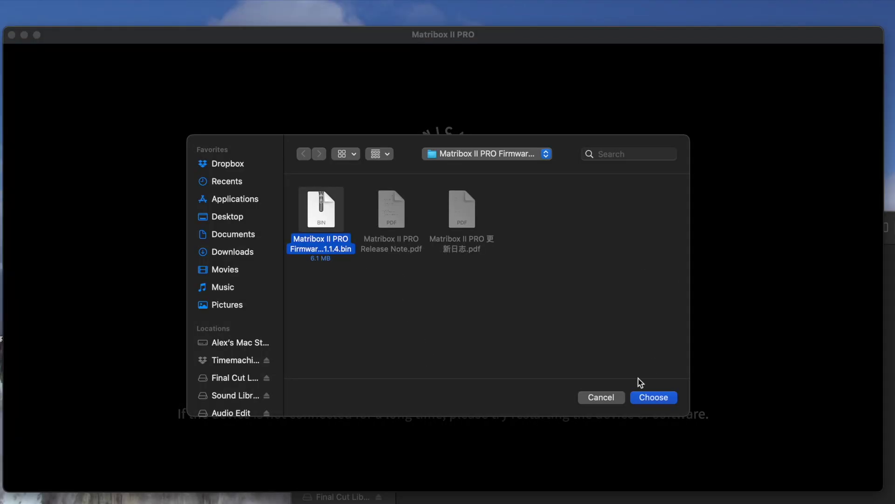
pyautogui.click(642, 397)
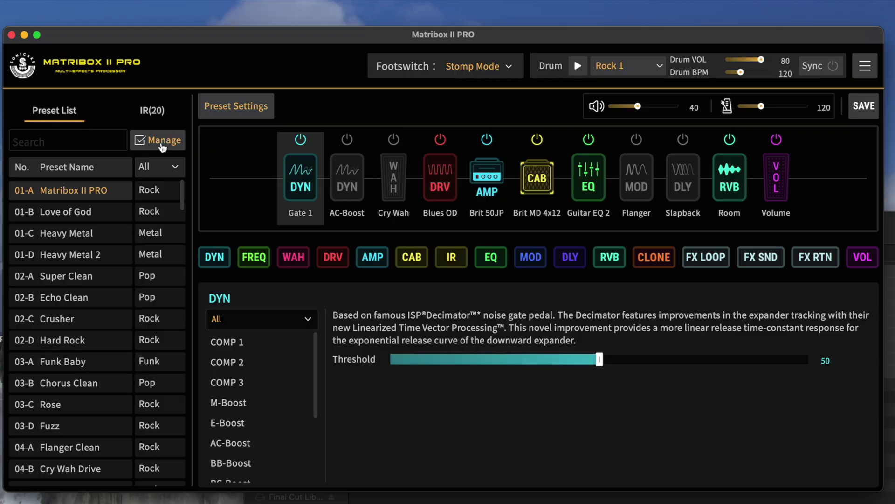
# Enable preset management and tick the preset slots from 01-A through 03-A
pyautogui.click(161, 145)
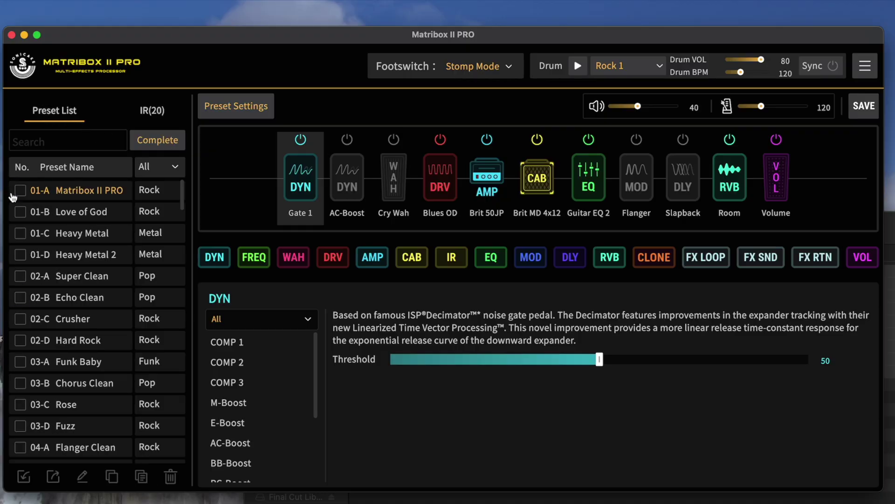
pyautogui.click(20, 191)
pyautogui.click(19, 212)
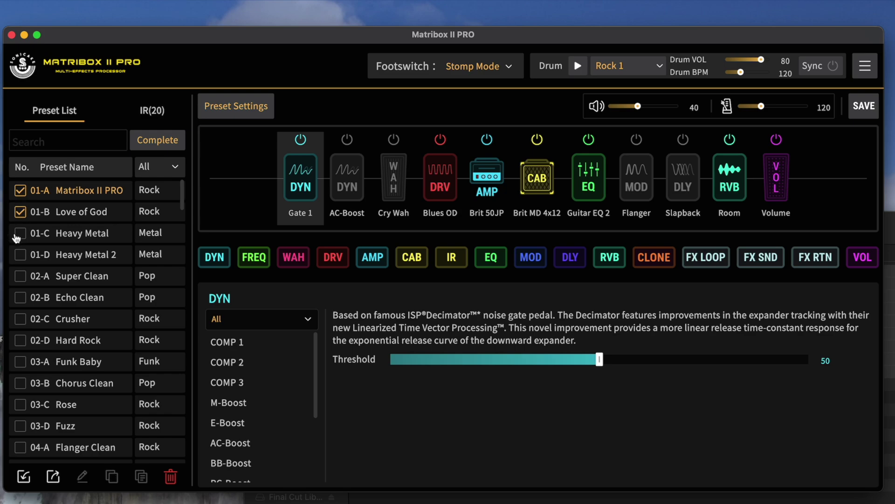
pyautogui.click(20, 234)
pyautogui.click(20, 255)
pyautogui.click(20, 285)
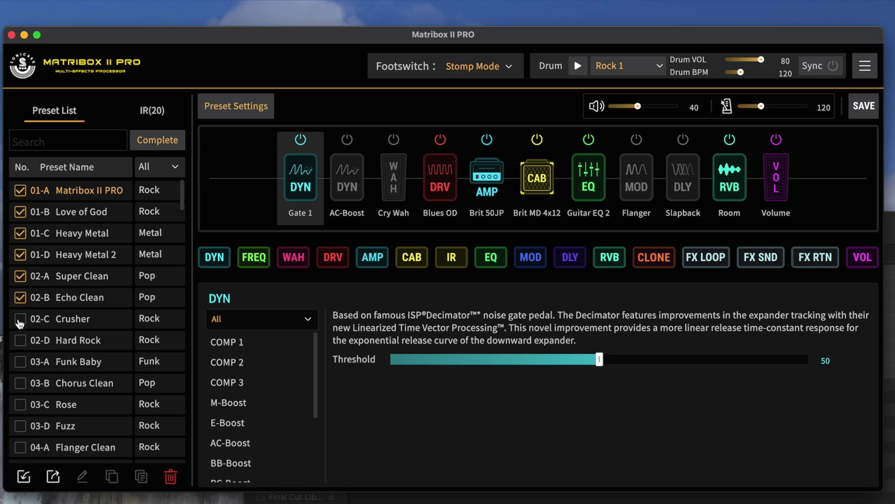
pyautogui.click(20, 319)
pyautogui.click(20, 362)
pyautogui.click(20, 340)
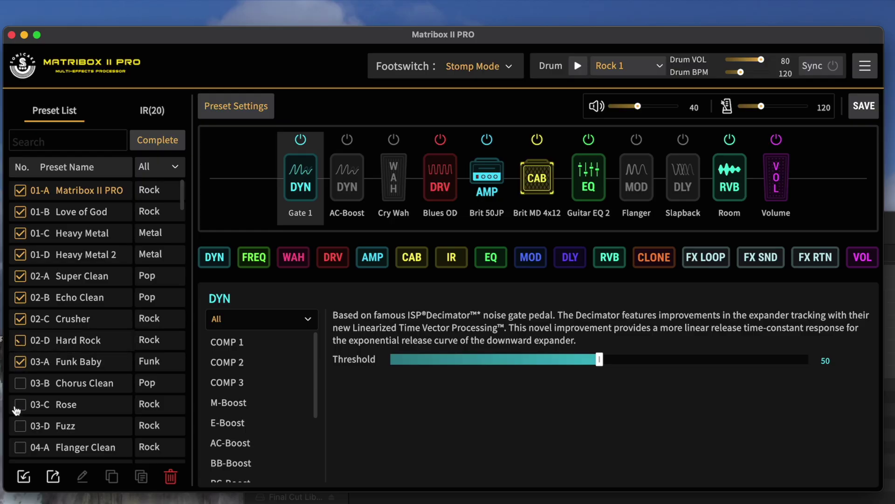
# Import all nine .prst files from the Desktop's Matribox II backup folder into the ticked slots
pyautogui.click(23, 476)
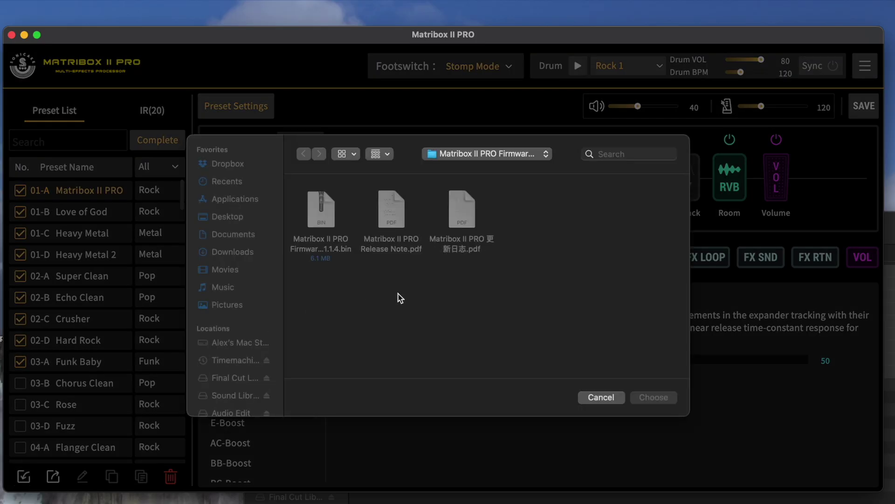
pyautogui.click(240, 220)
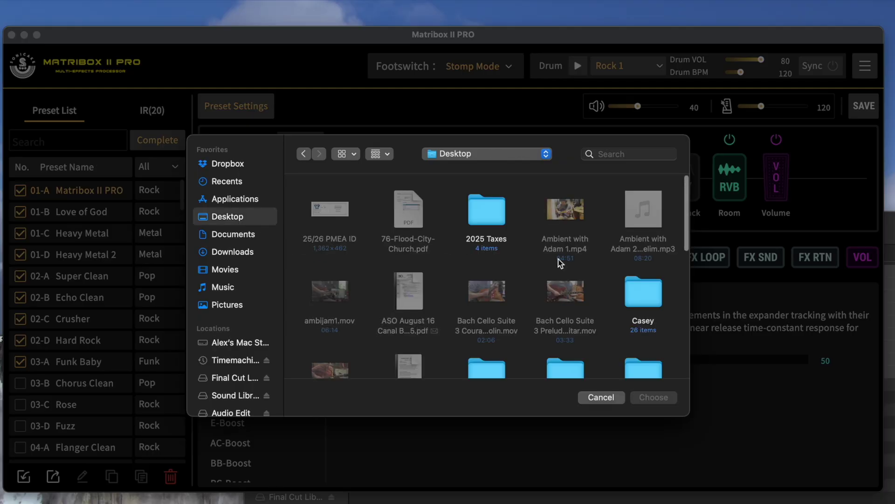
pyautogui.doubleClick(493, 200)
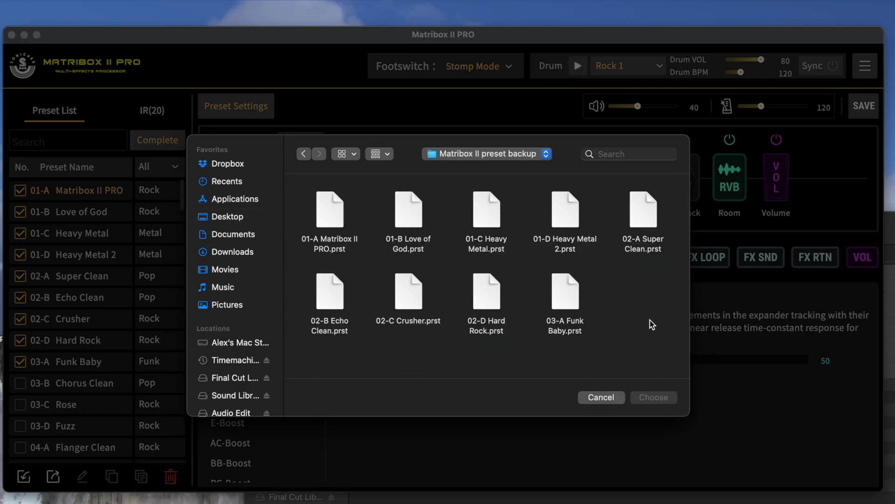
pyautogui.press('super+a')
pyautogui.click(663, 399)
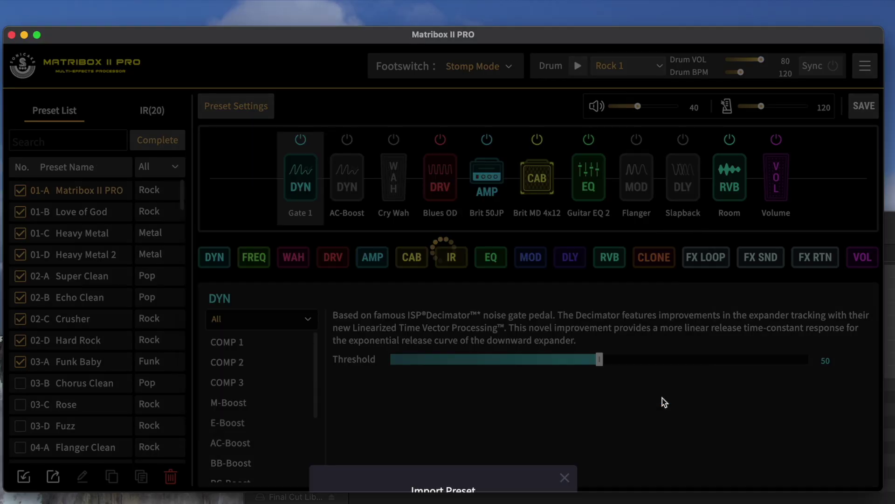
pyautogui.scroll(-10, 405, 238)
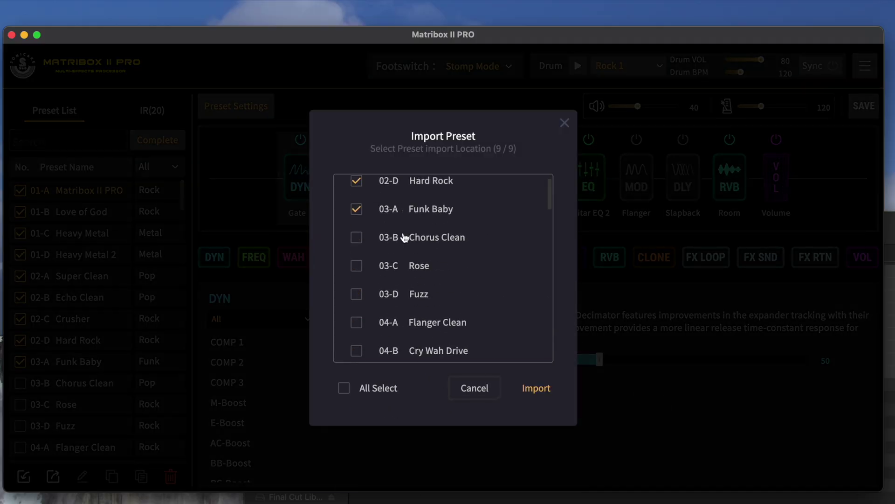
pyautogui.scroll(9, 405, 238)
pyautogui.scroll(-2, 405, 238)
pyautogui.scroll(7, 406, 233)
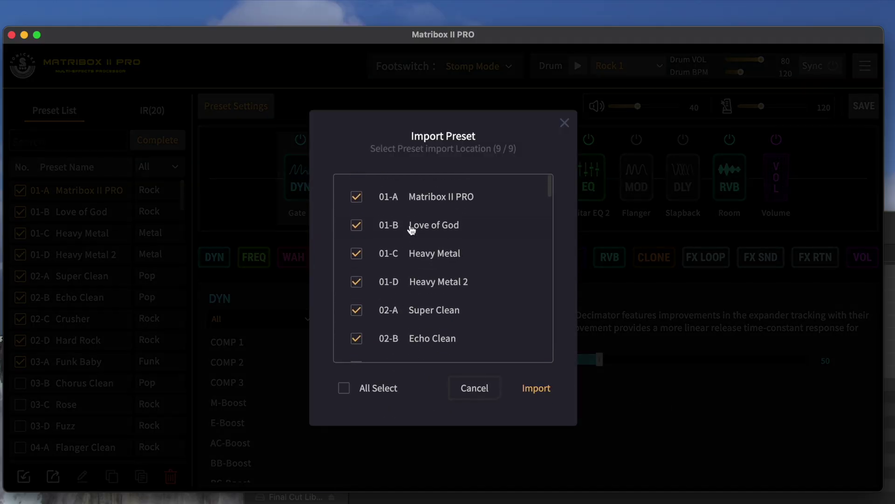
pyautogui.scroll(-4, 400, 293)
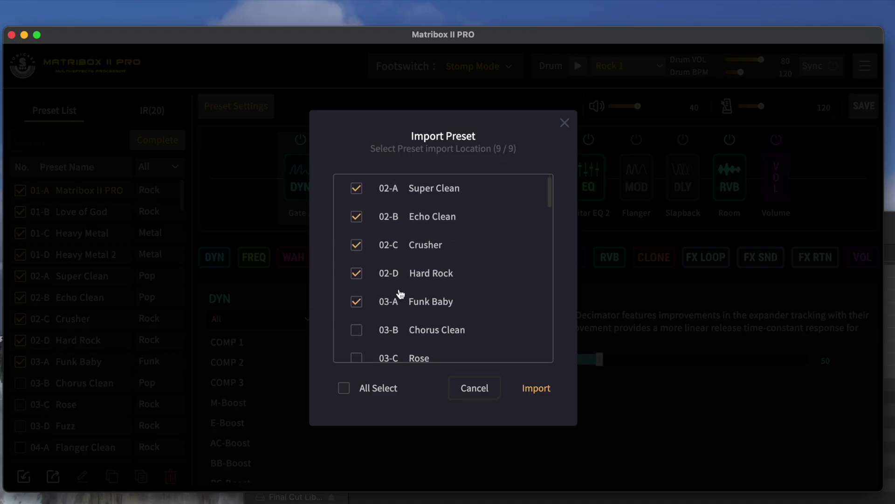
pyautogui.scroll(-2, 422, 359)
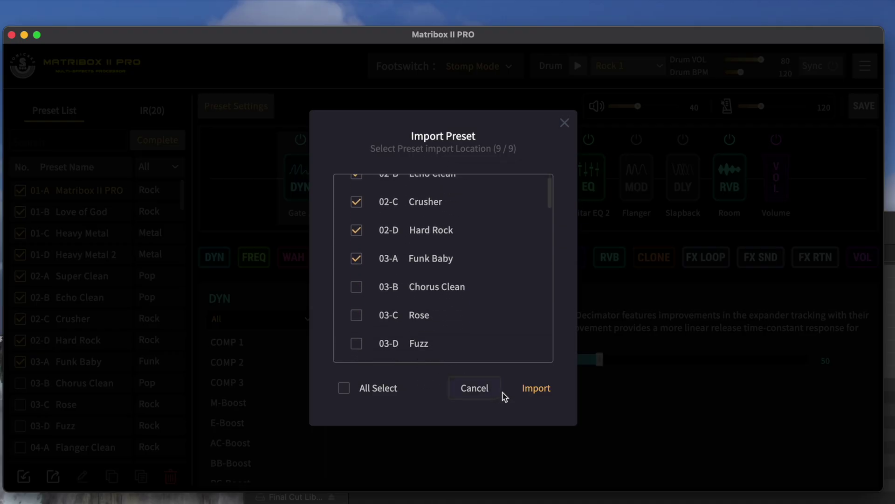
pyautogui.click(540, 394)
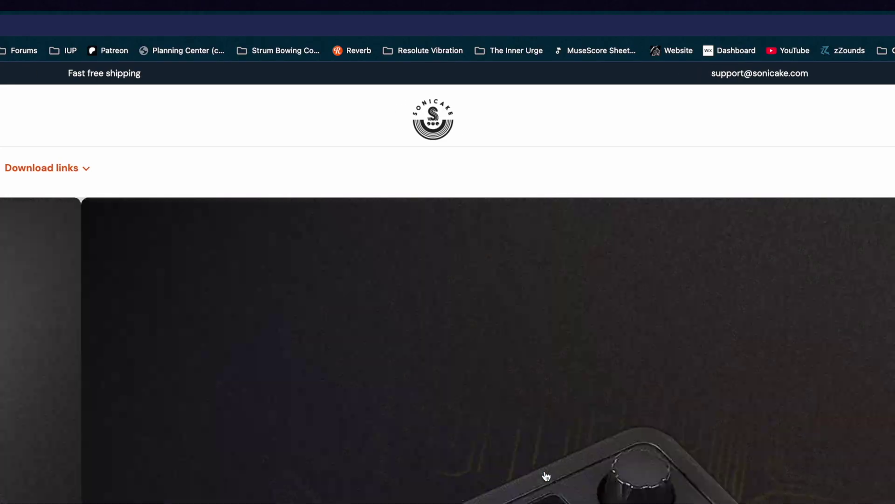
# Scroll through the Sonicake Firmware Updates page for the Matribox II Pro
pyautogui.scroll(-2, 448, 280)
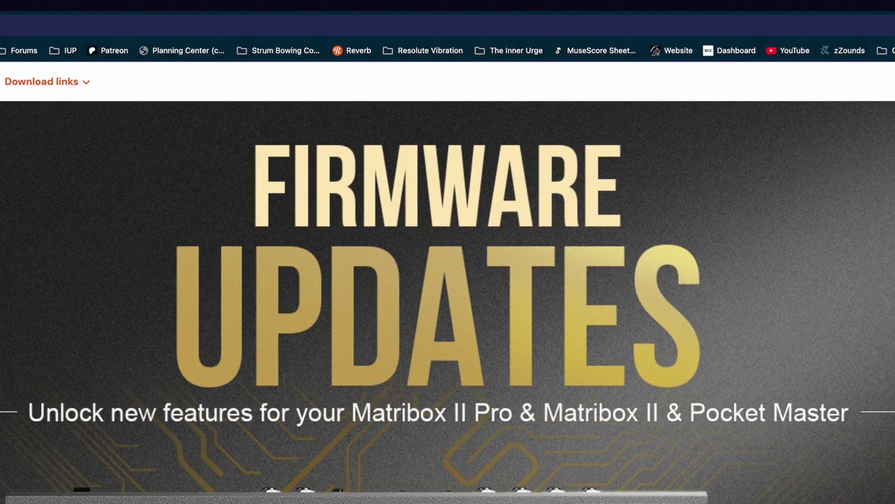